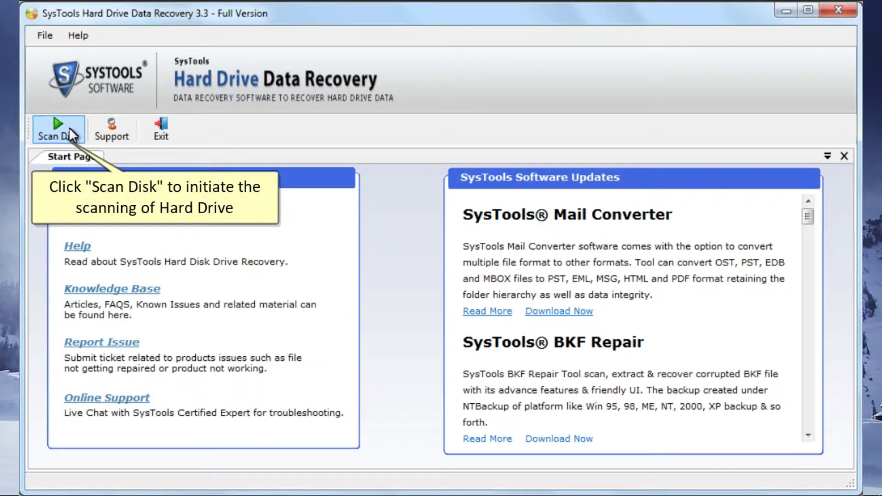
# Scan the disk, select the E: partition and bring up its recovery options
pyautogui.click(68, 129)
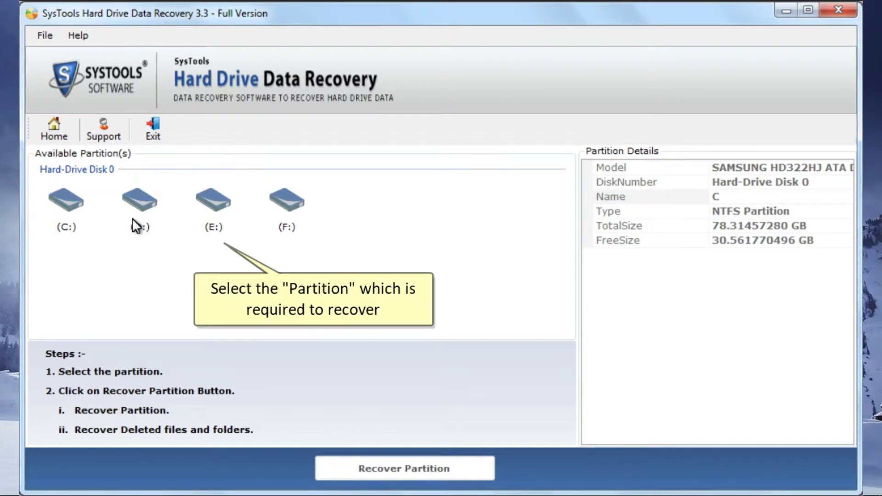
pyautogui.click(207, 222)
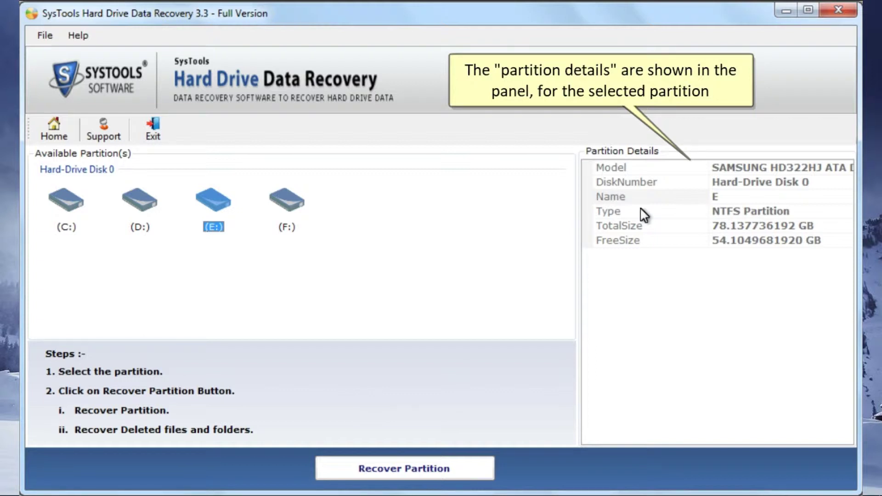
pyautogui.click(396, 465)
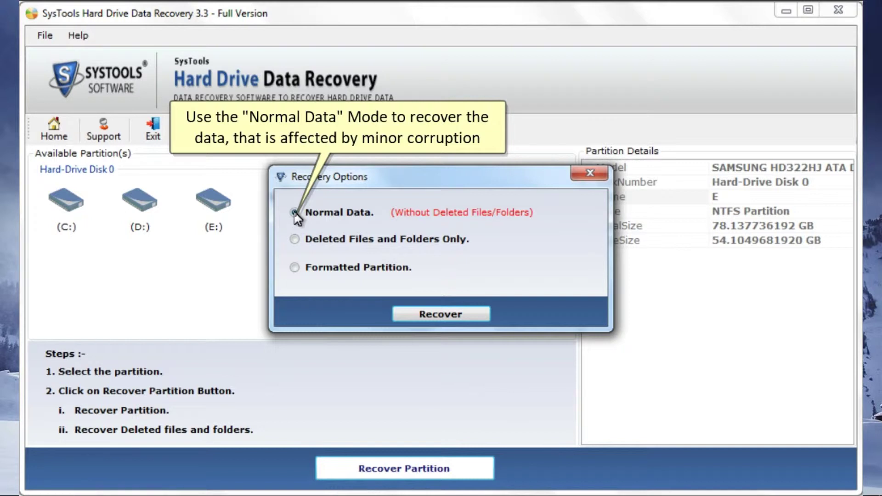
# Select the Deleted Files and Folders Only mode, run the partition recovery and dismiss the scan summary
pyautogui.click(294, 239)
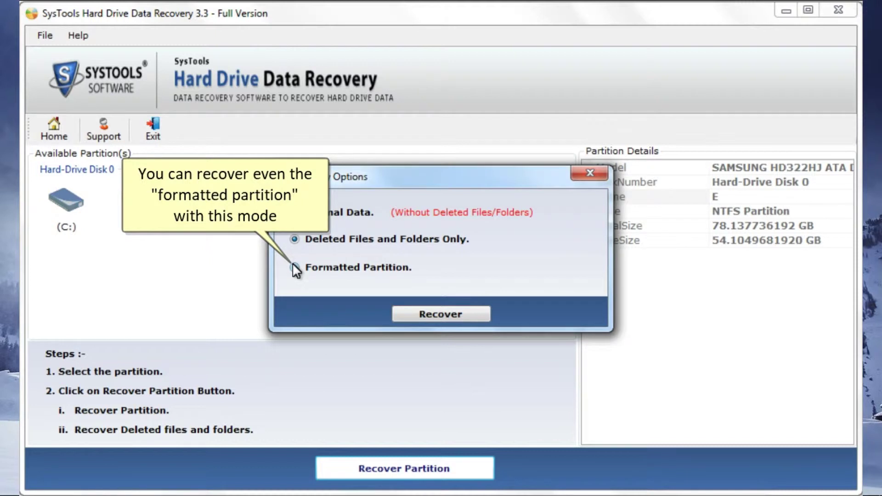
pyautogui.click(453, 310)
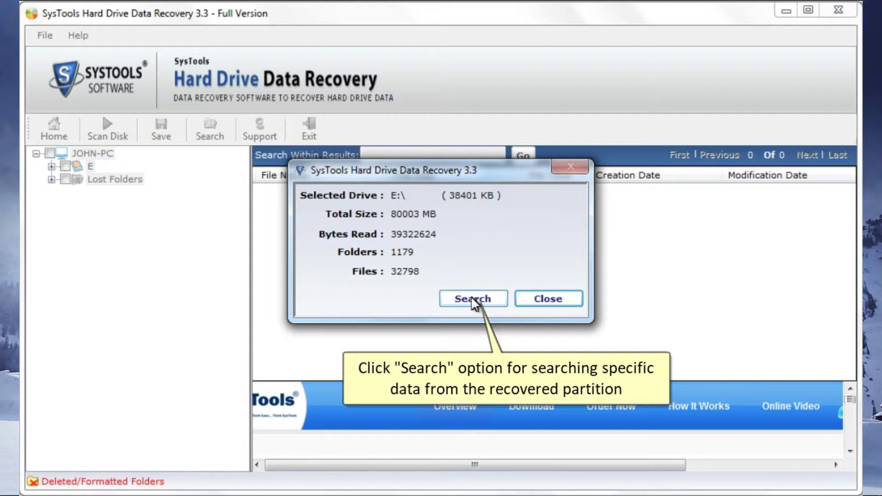
pyautogui.click(548, 299)
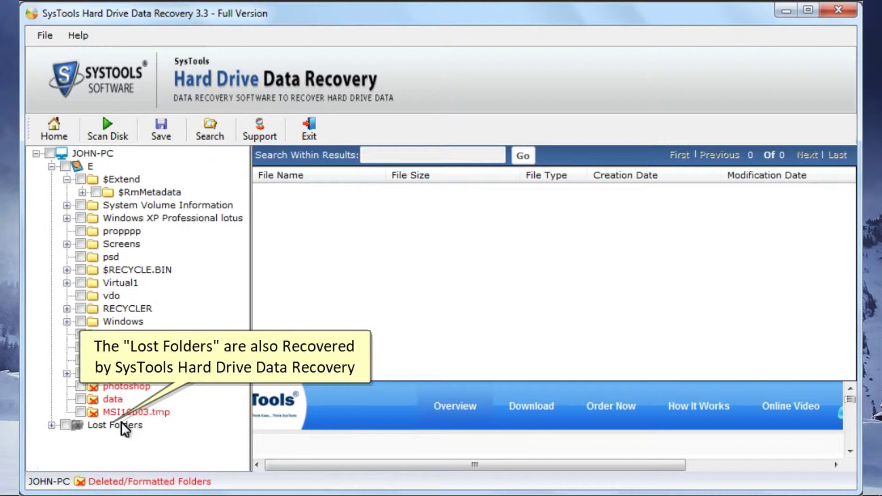
# Start a search in the recovered data with a creation date range from March 19, 2011 to February 17, 2014
pyautogui.click(210, 146)
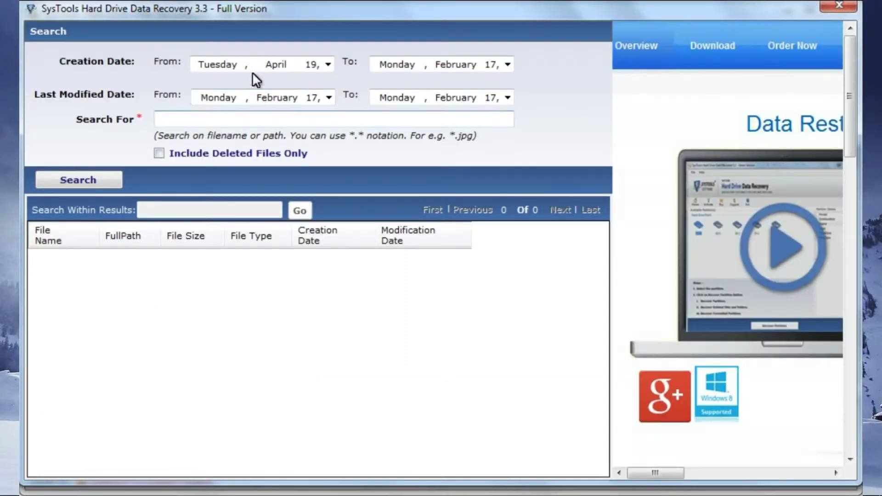
pyautogui.click(329, 64)
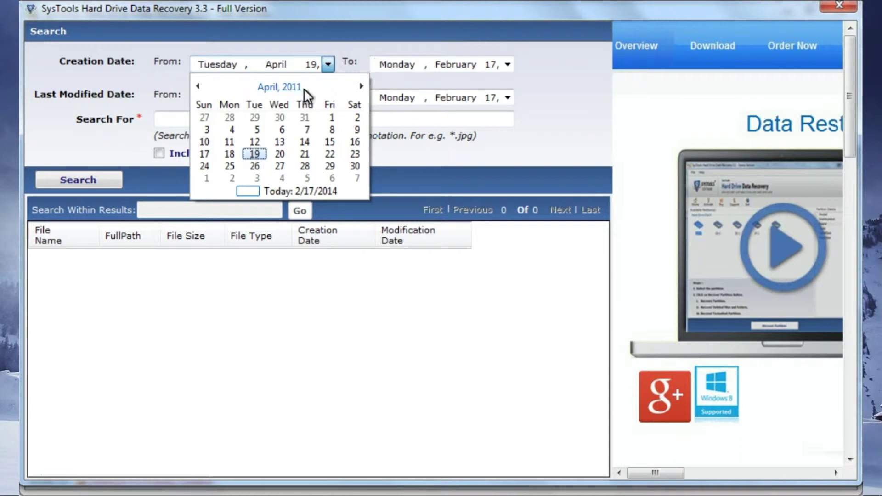
pyautogui.click(290, 88)
pyautogui.click(306, 112)
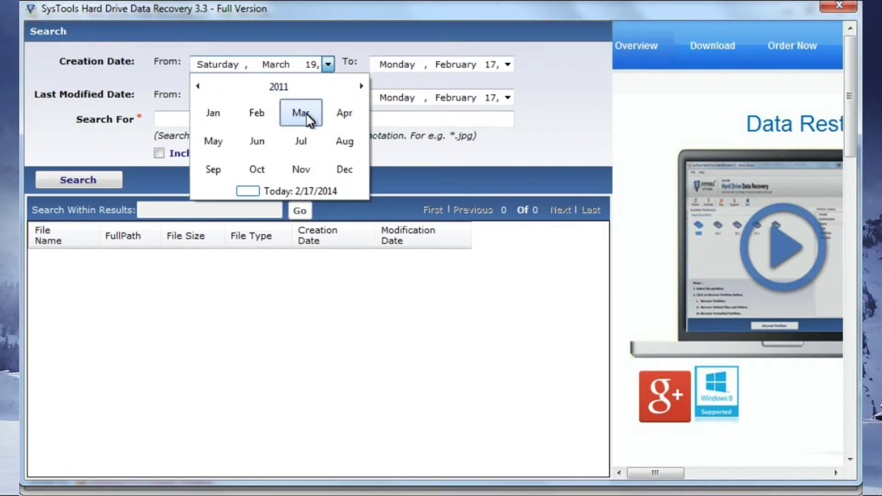
pyautogui.click(507, 65)
pyautogui.click(508, 65)
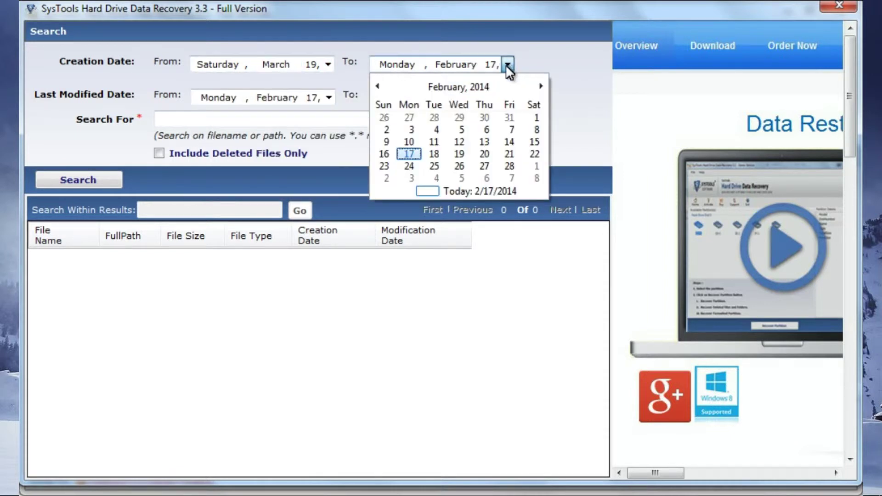
pyautogui.click(507, 65)
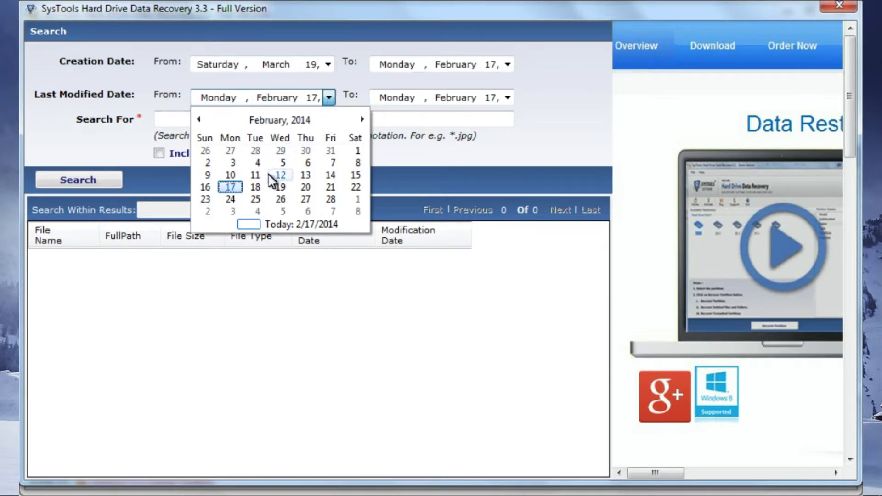
# Set both the start and end of the last modified date range to February 17, 2014
pyautogui.click(237, 186)
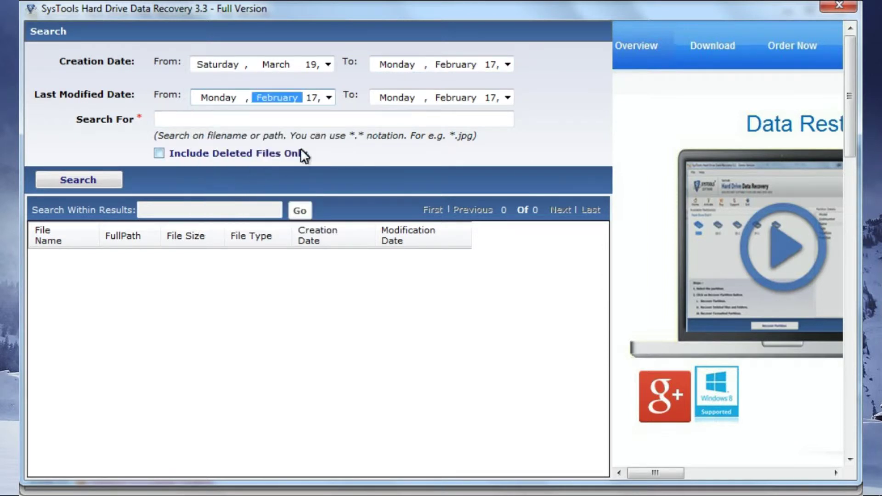
pyautogui.click(505, 98)
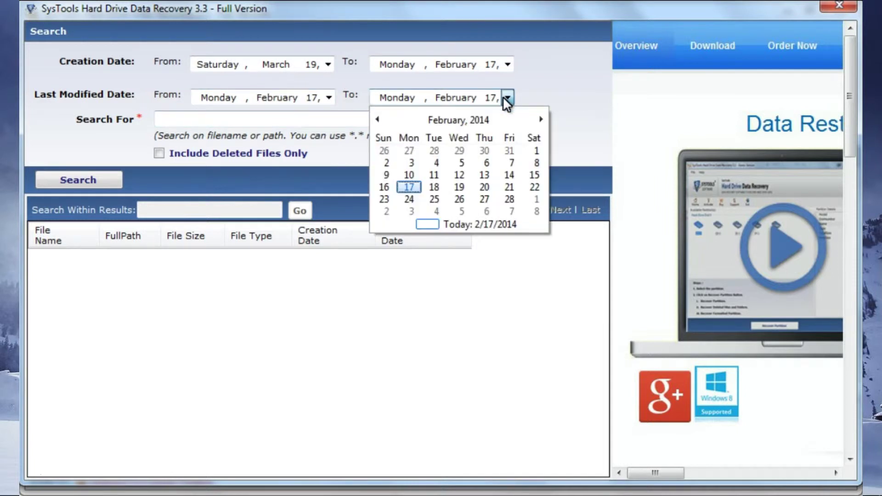
pyautogui.click(505, 98)
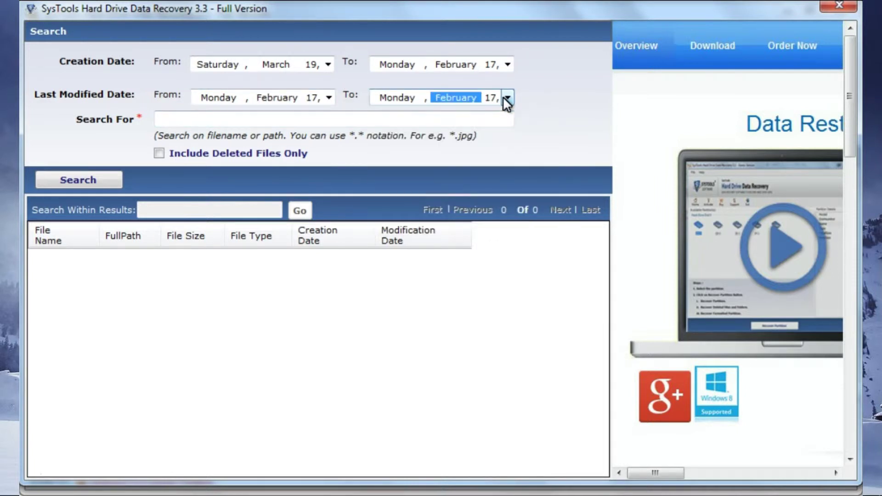
# Search for ".txt" files, limiting the search to deleted files only
pyautogui.click(182, 119)
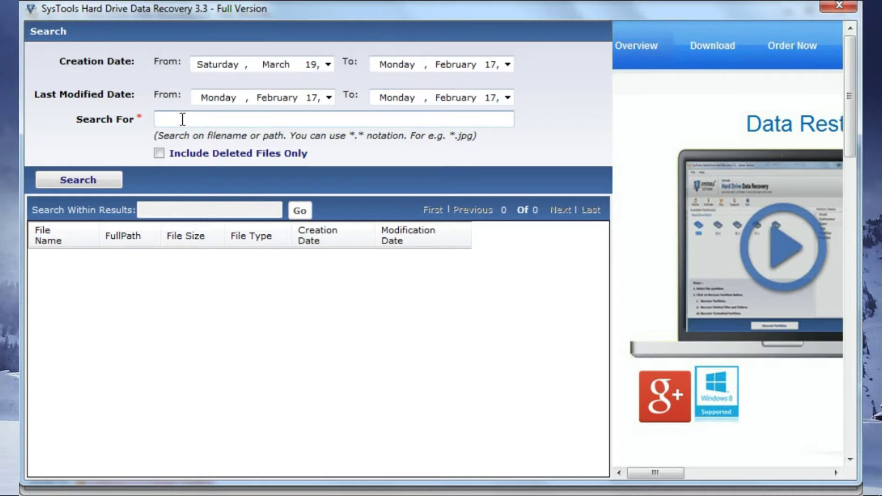
pyautogui.write('.txt')
pyautogui.click(159, 153)
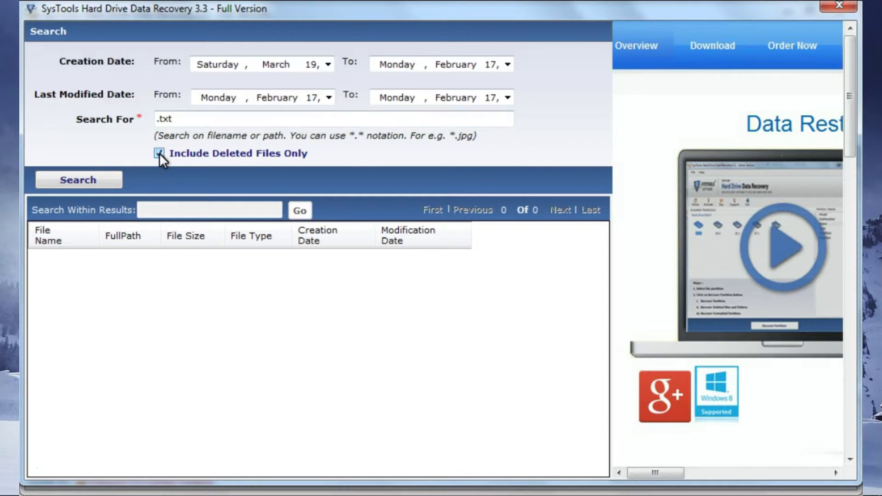
pyautogui.click(90, 179)
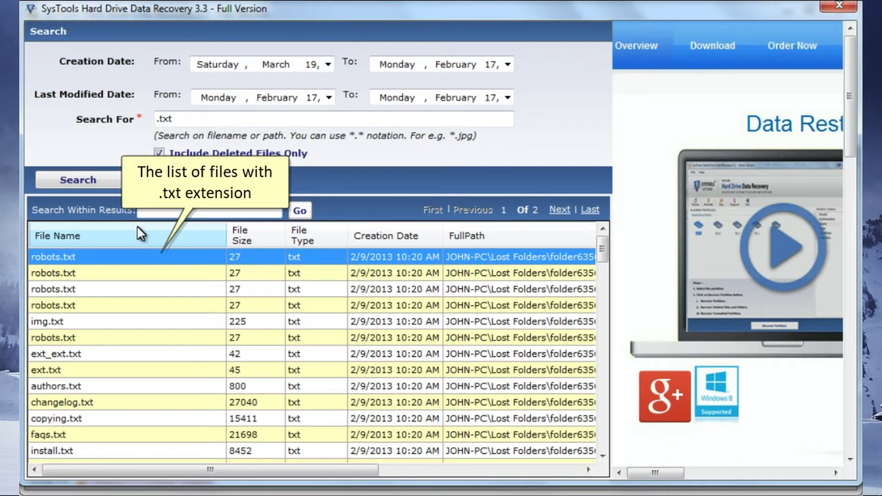
# Narrow the search results to "password", select password.txt and leave the search
pyautogui.click(174, 208)
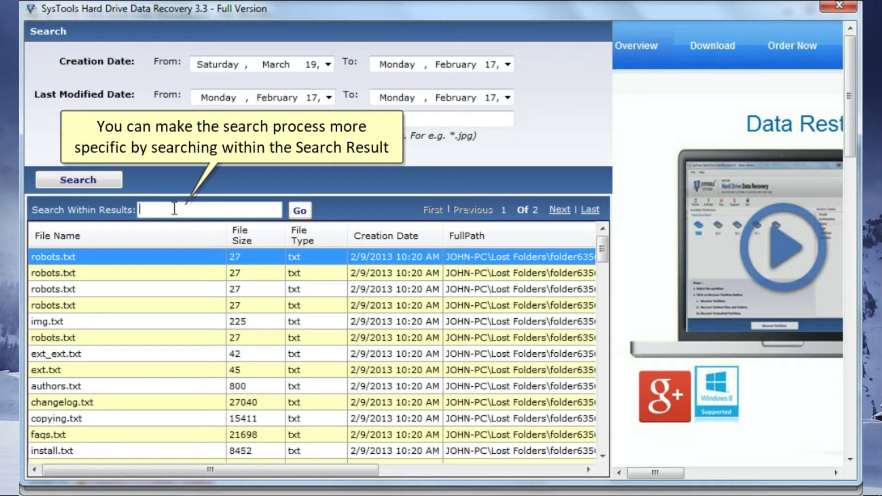
pyautogui.write('pa')
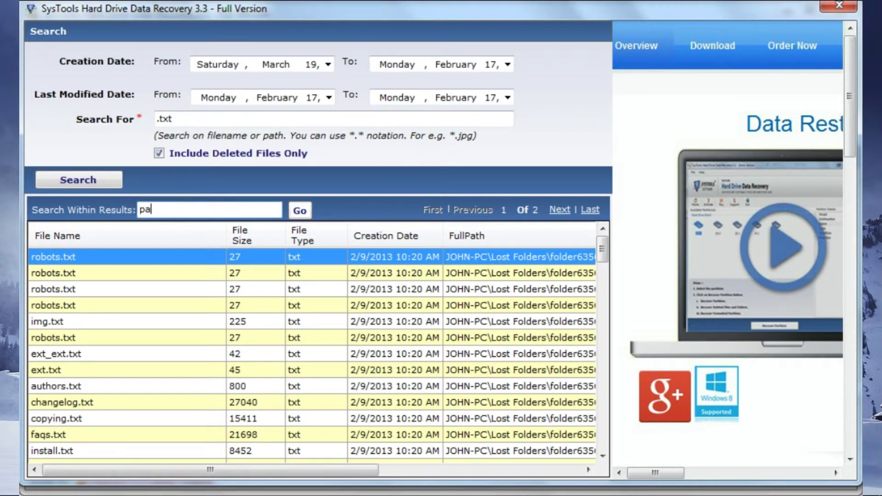
pyautogui.write('ssword')
pyautogui.click(301, 210)
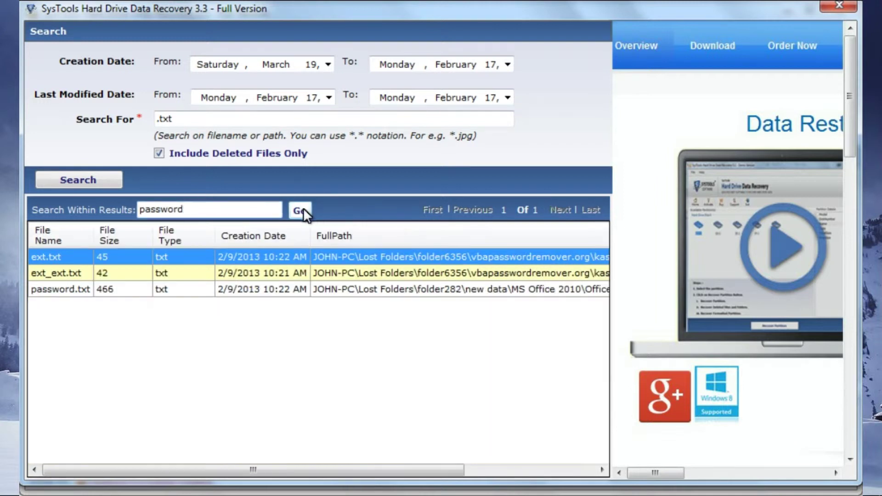
pyautogui.click(93, 288)
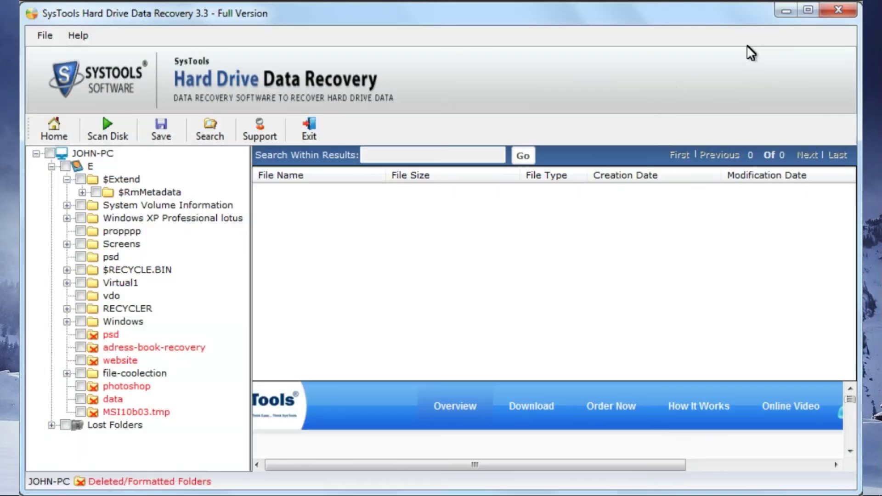
pyautogui.click(839, 4)
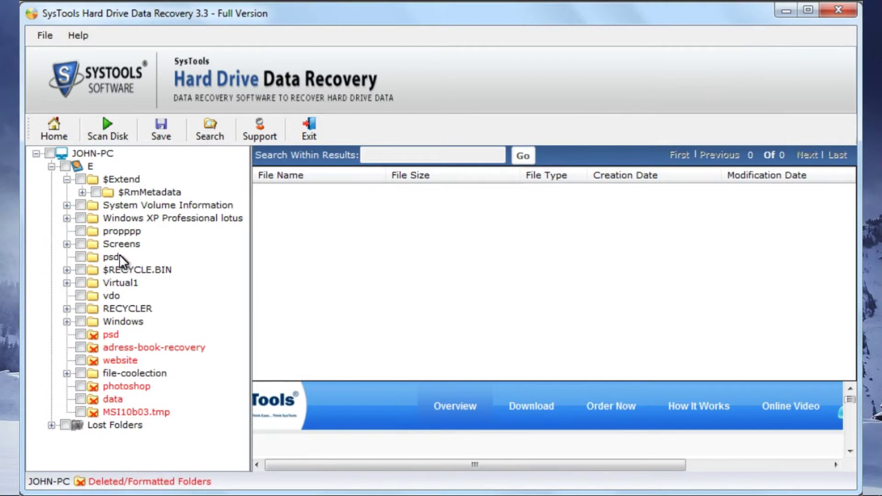
# Mark the deleted psd folder for saving and view the file actions for 3.gif in the adress-book-recovery folder
pyautogui.click(81, 334)
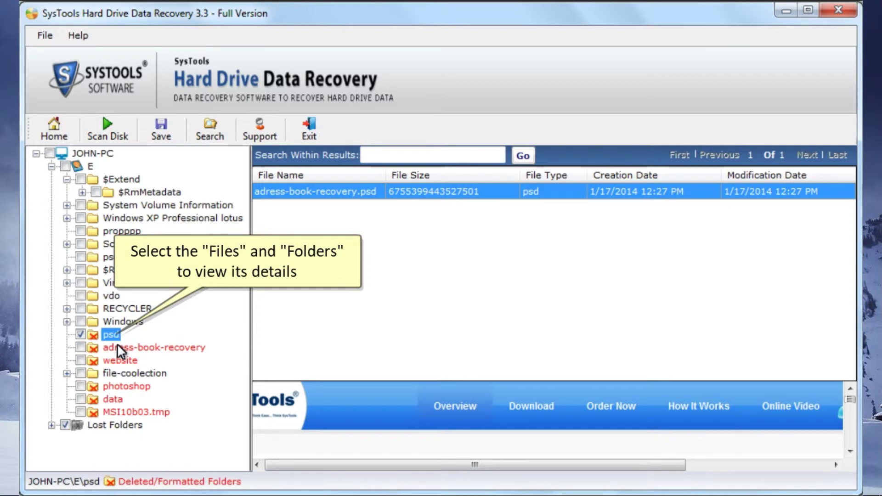
pyautogui.click(123, 348)
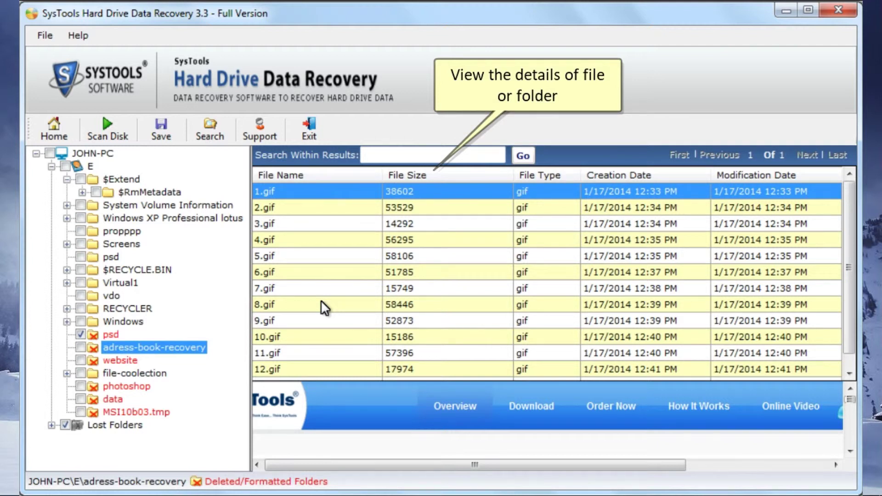
pyautogui.click(304, 206)
pyautogui.click(323, 224)
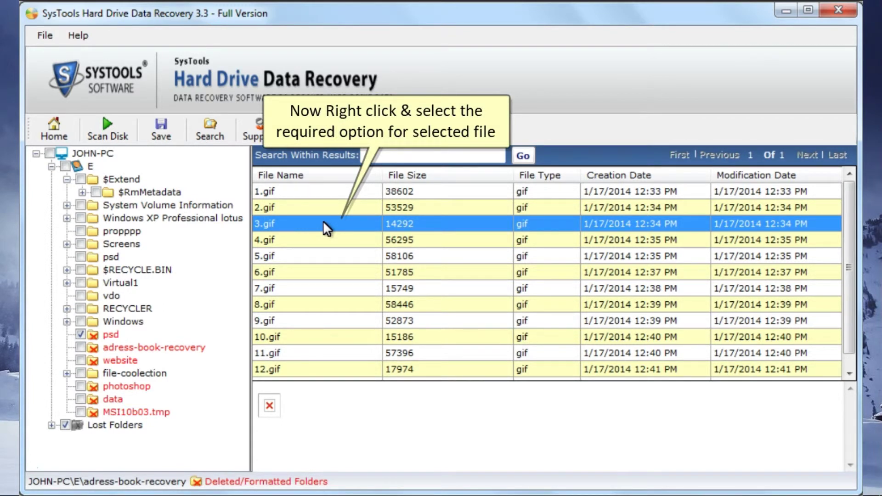
pyautogui.rightClick(323, 221)
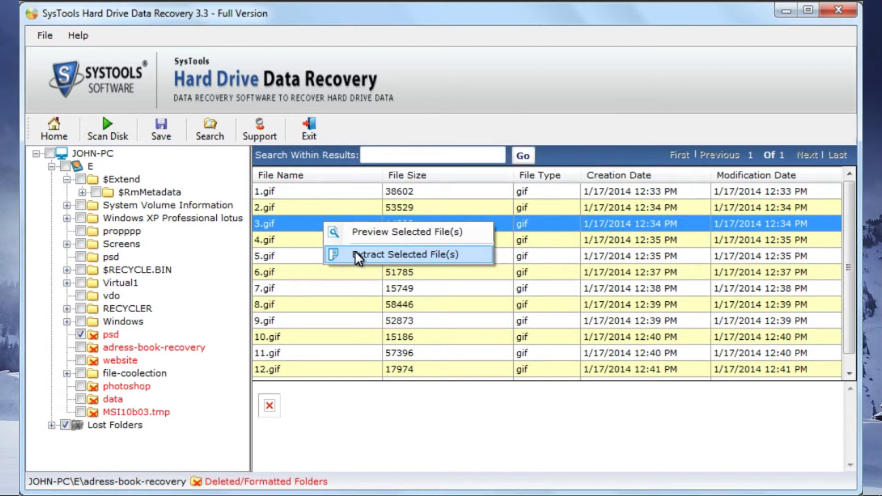
pyautogui.click(317, 257)
# Mark the deleted psd and MSI10b03.tmp folders as the data to save
pyautogui.click(111, 335)
pyautogui.click(81, 335)
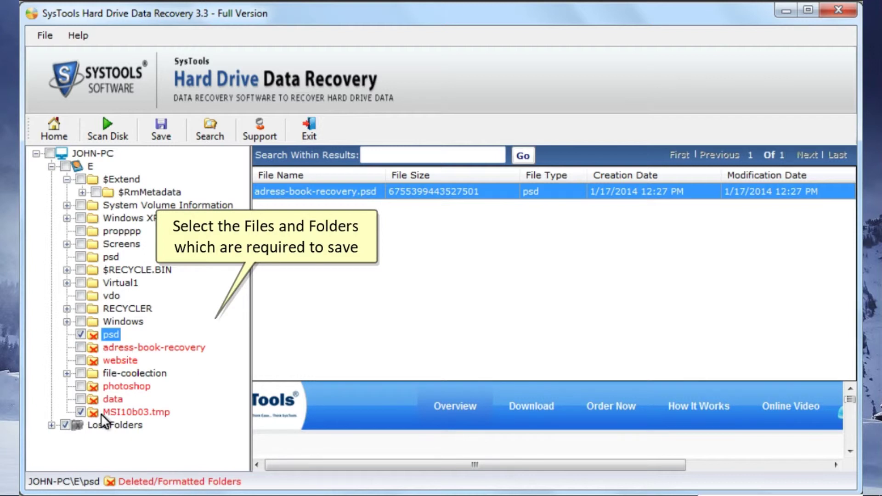
pyautogui.click(160, 134)
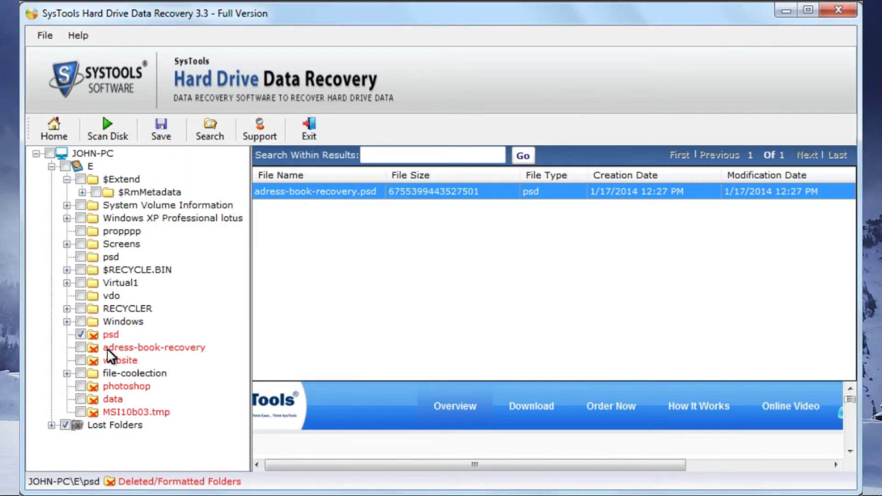
pyautogui.click(89, 335)
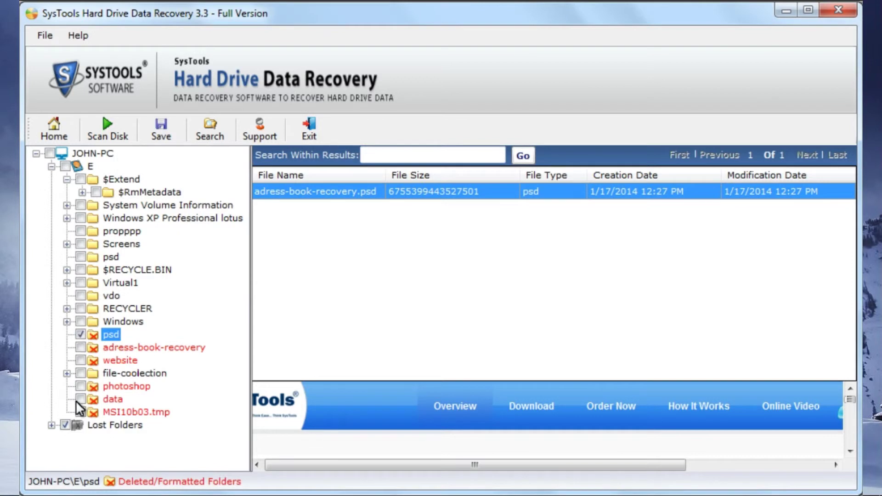
pyautogui.click(80, 411)
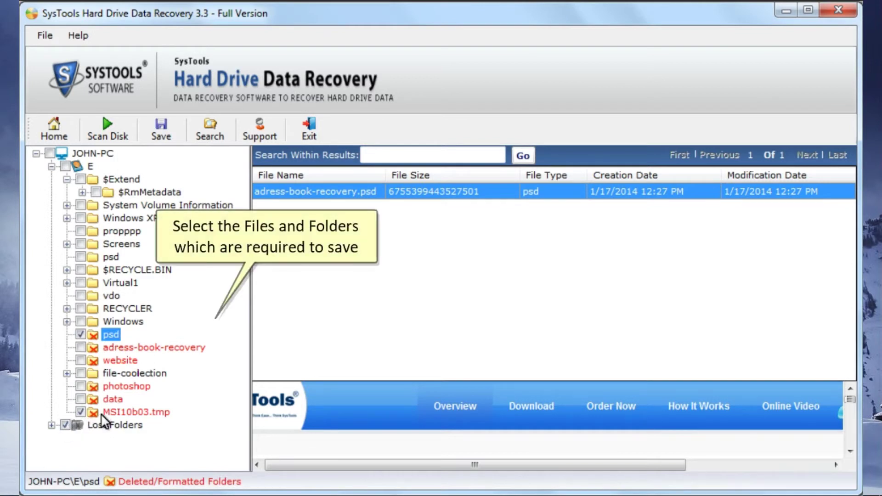
pyautogui.click(81, 412)
pyautogui.click(80, 334)
pyautogui.click(81, 334)
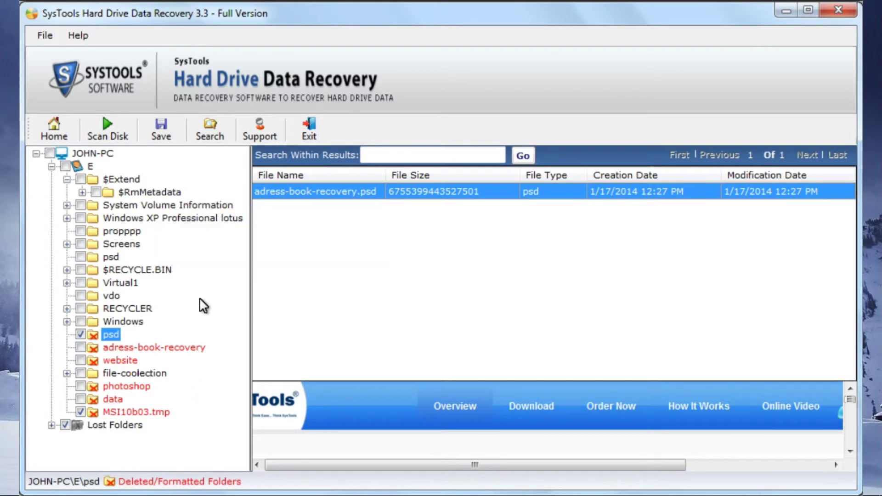
# Save the marked folders to the Backup folder on Local Disk (C:) and acknowledge the completed extraction
pyautogui.click(161, 130)
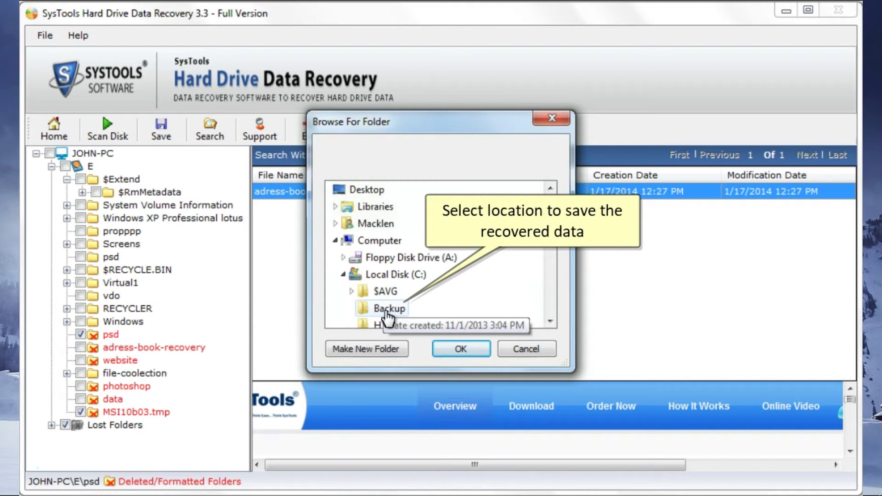
pyautogui.click(388, 308)
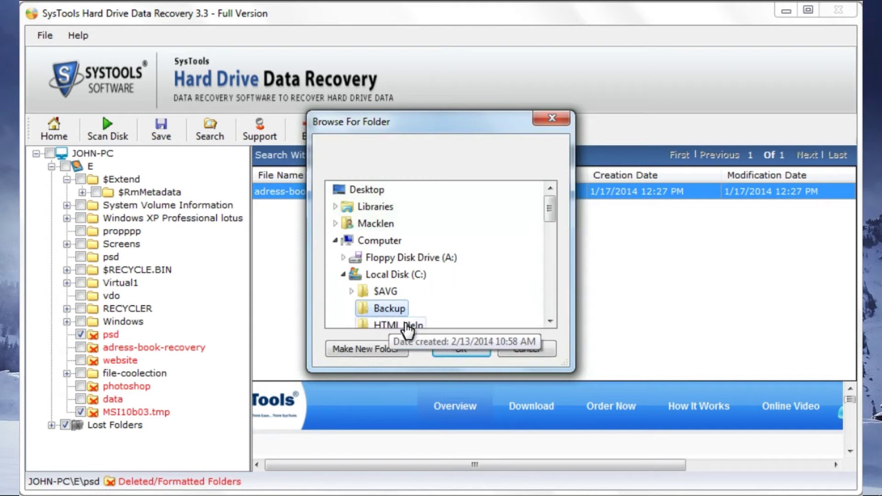
pyautogui.click(464, 350)
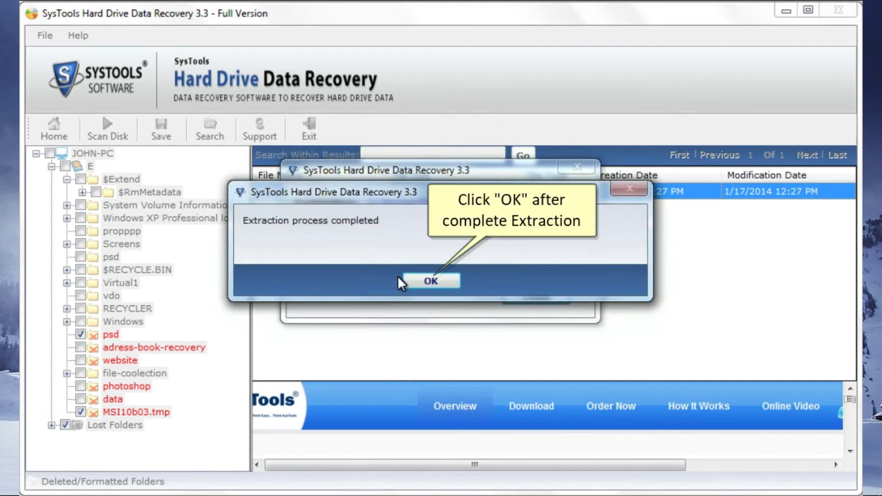
pyautogui.click(405, 280)
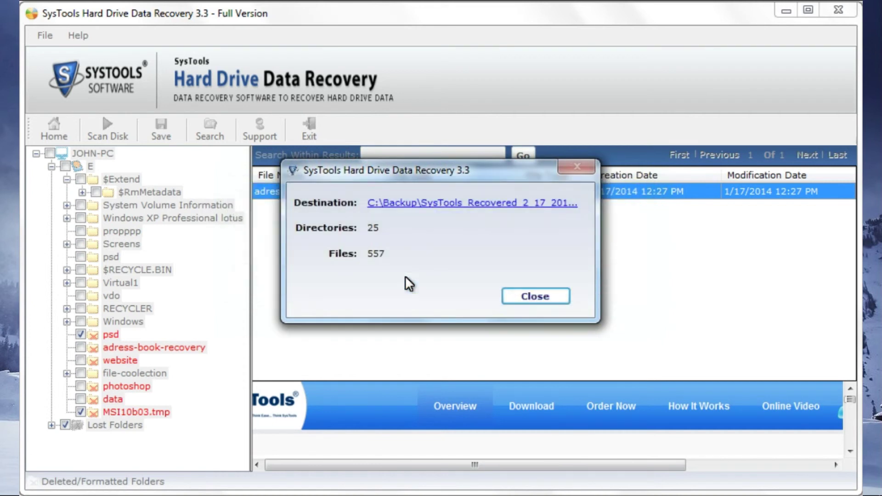
# Dismiss the save summary and check the recovered folder in C:\Backup, viewing the Lost Folders contents and selecting SysToolsSaveResults.csv
pyautogui.click(534, 296)
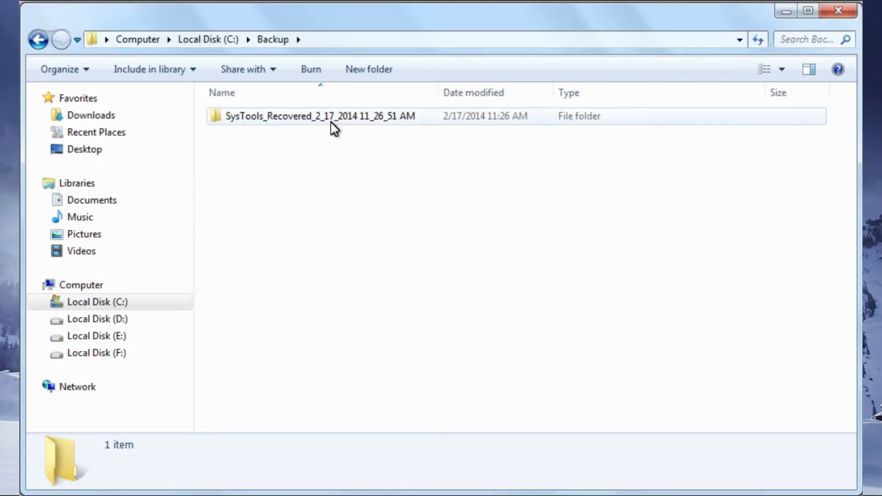
pyautogui.click(332, 119)
pyautogui.doubleClick(332, 119)
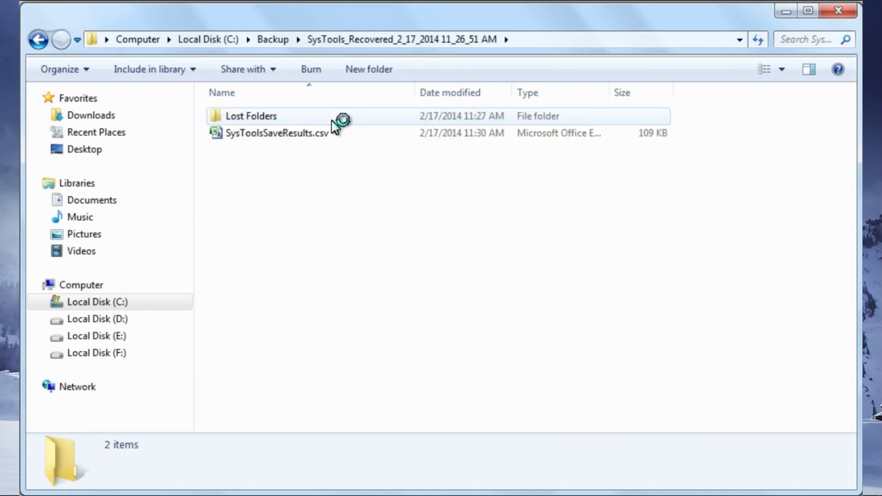
pyautogui.doubleClick(332, 119)
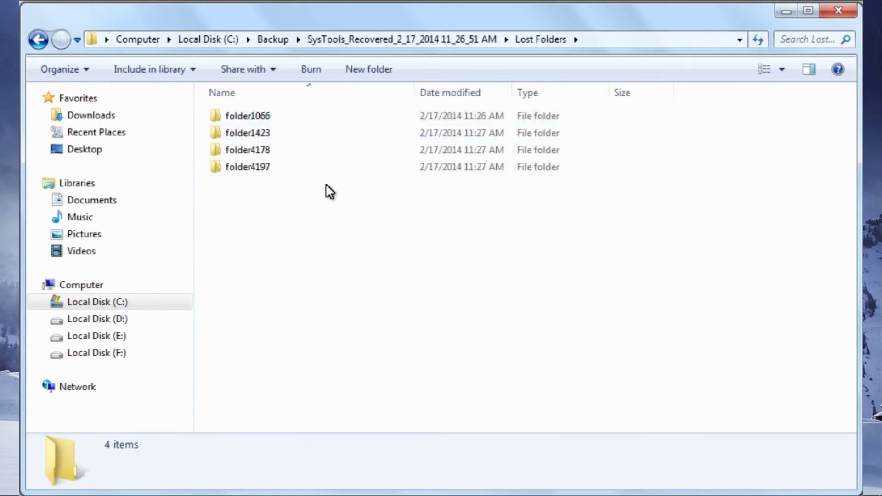
pyautogui.click(376, 39)
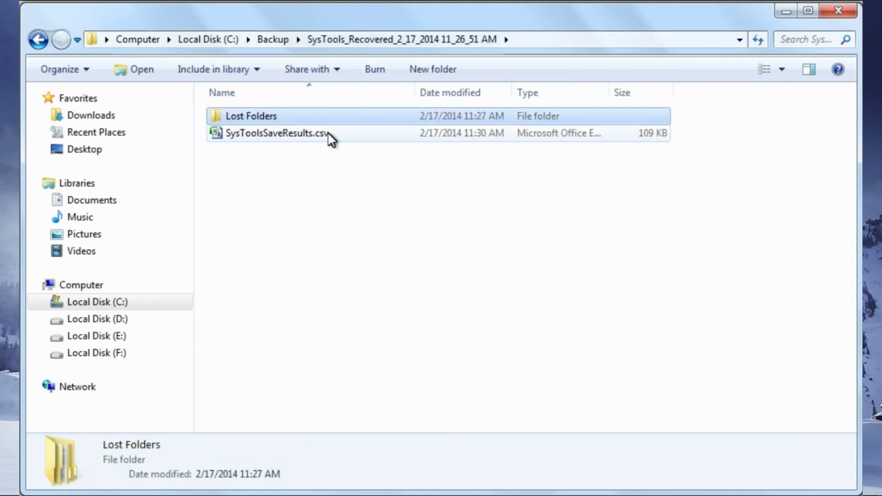
pyautogui.click(330, 142)
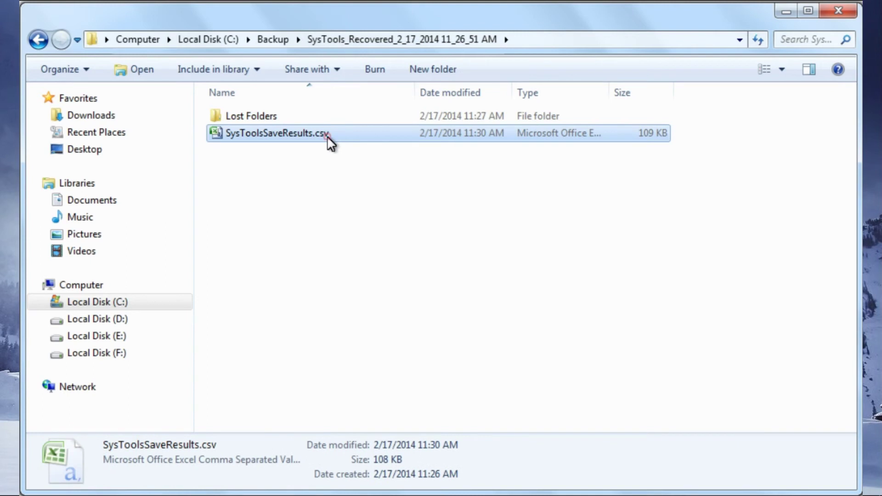
# Close the recovered folder's window and start exiting SysTools Hard Drive Data Recovery
pyautogui.click(833, 12)
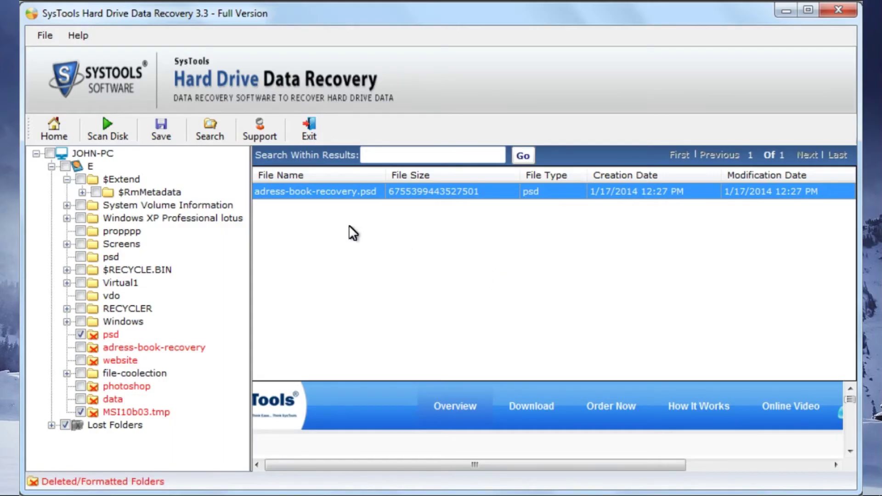
pyautogui.click(307, 137)
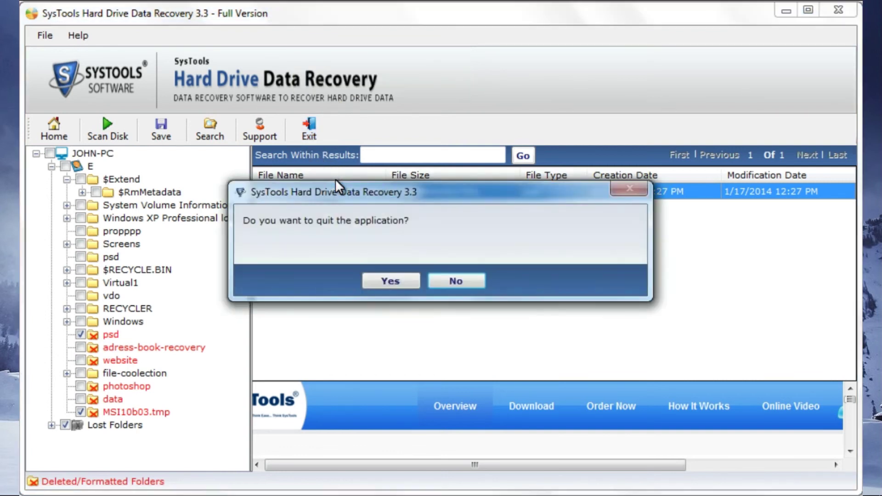